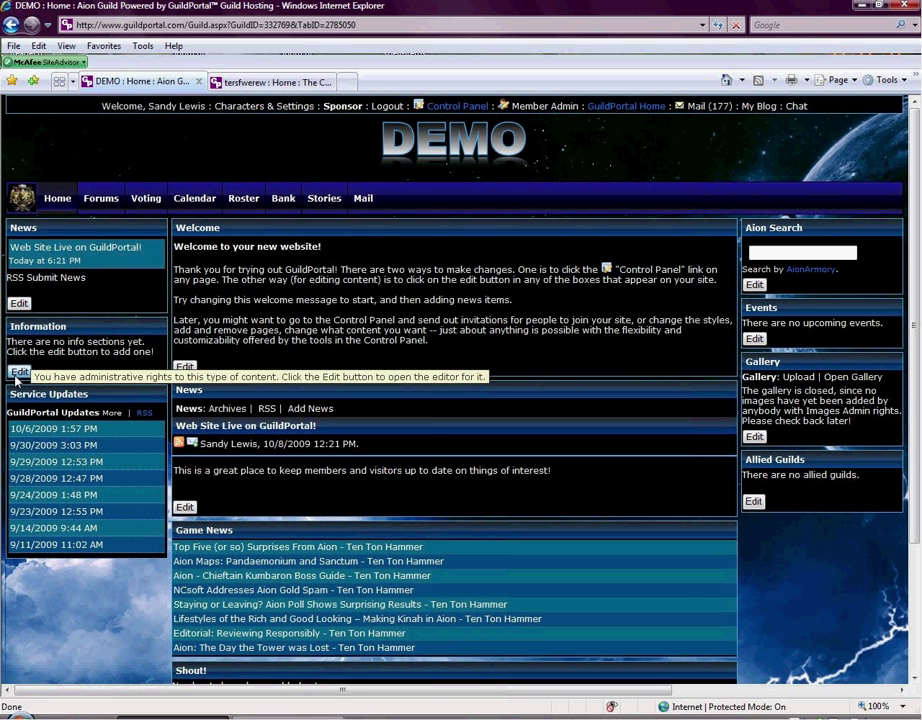
# - Examine the Information box's content editor on the DEMO site and the location of the admin links on the tersfwerew guild site
pyautogui.click(16, 375)
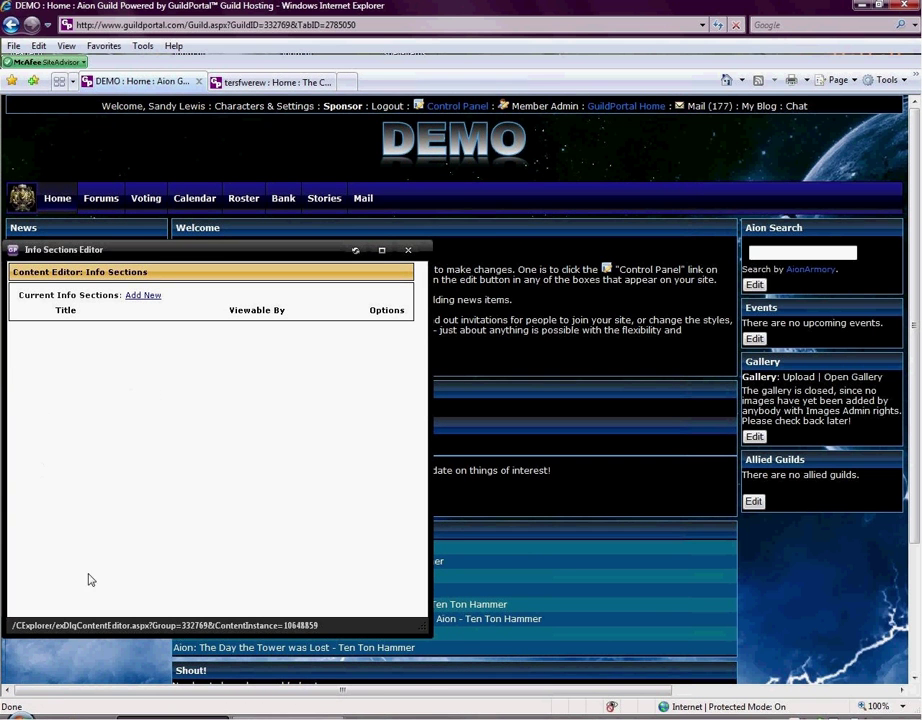
pyautogui.click(409, 251)
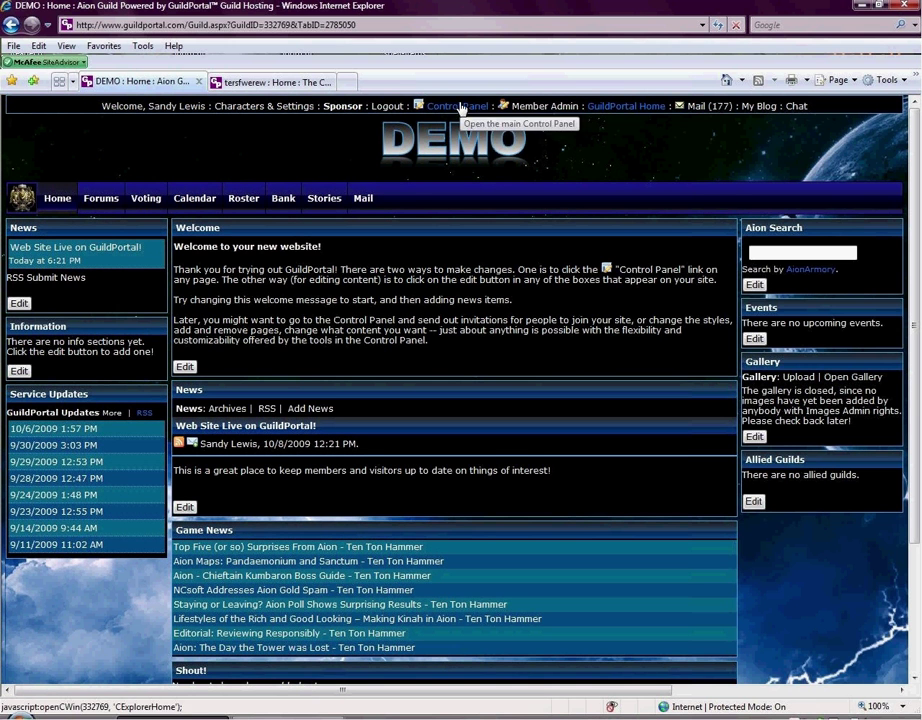
pyautogui.click(282, 84)
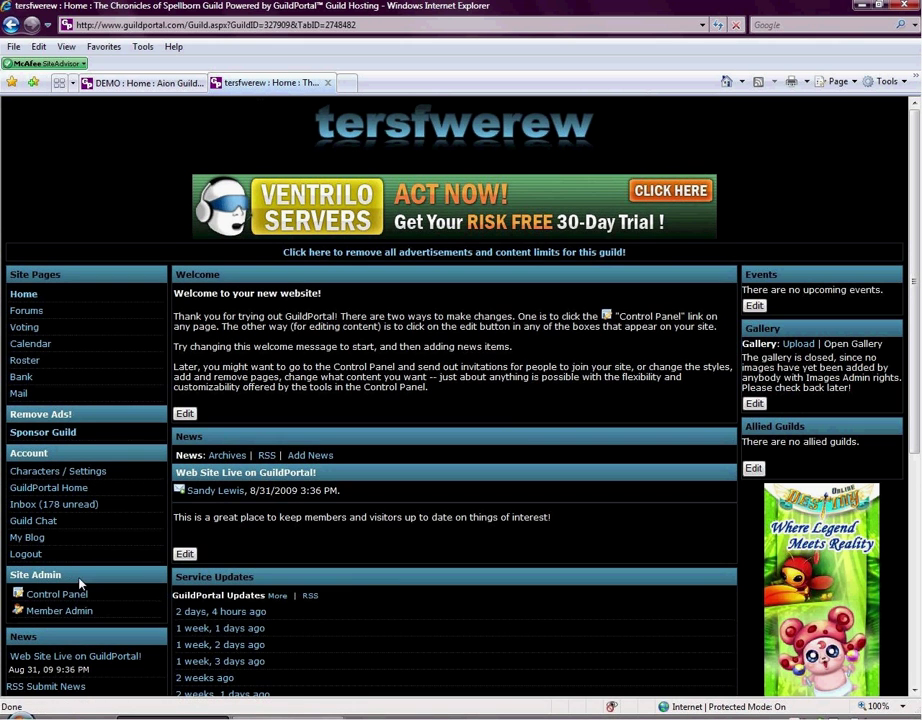
pyautogui.click(124, 90)
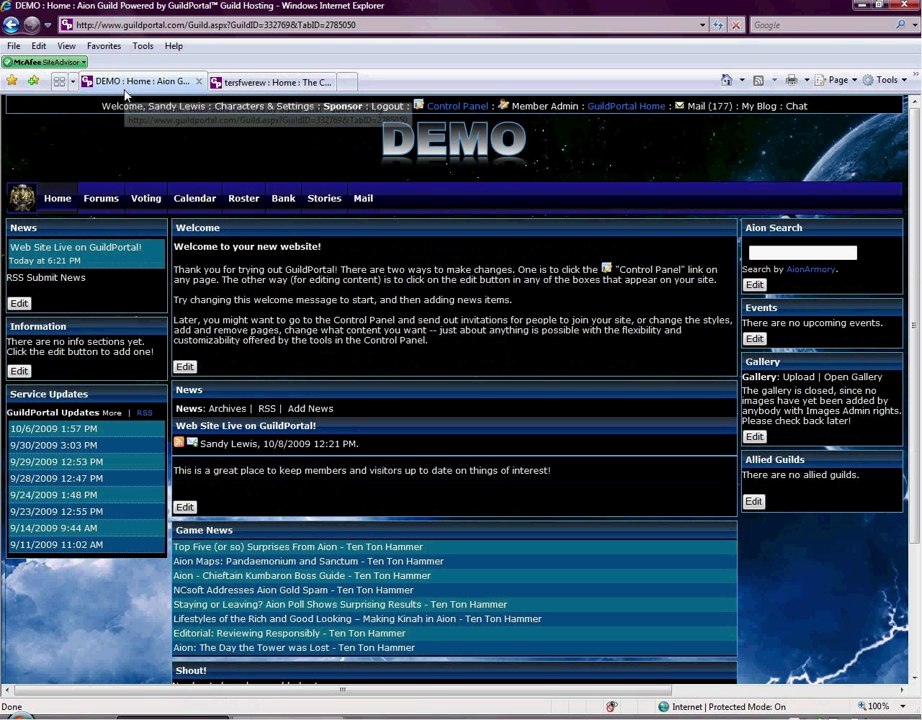
# - Open the guild Control Panel and view the member management lists for All Members and Applicants
pyautogui.click(455, 107)
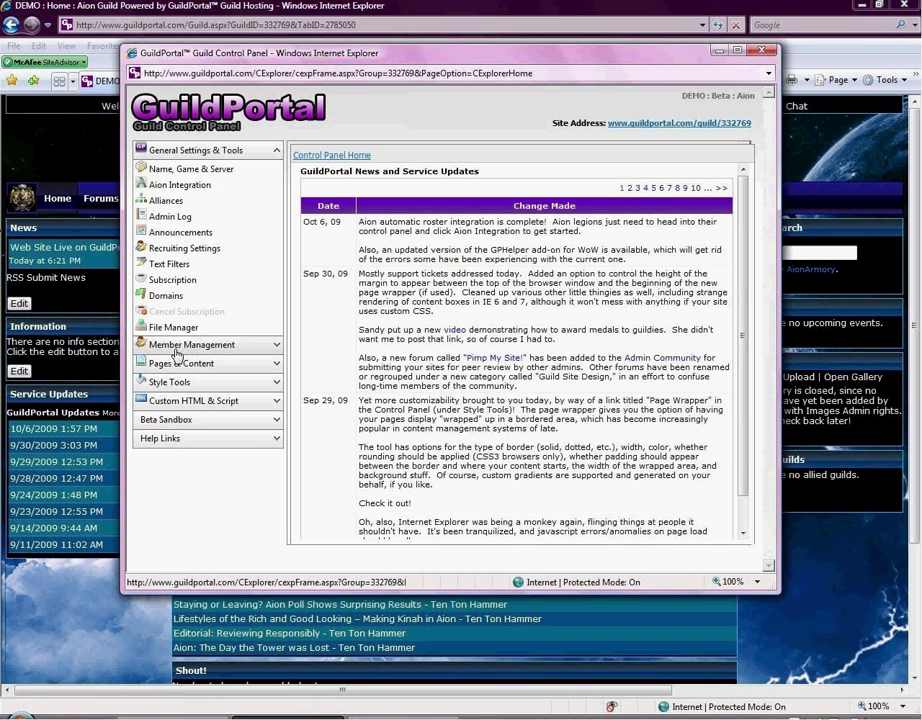
pyautogui.click(176, 346)
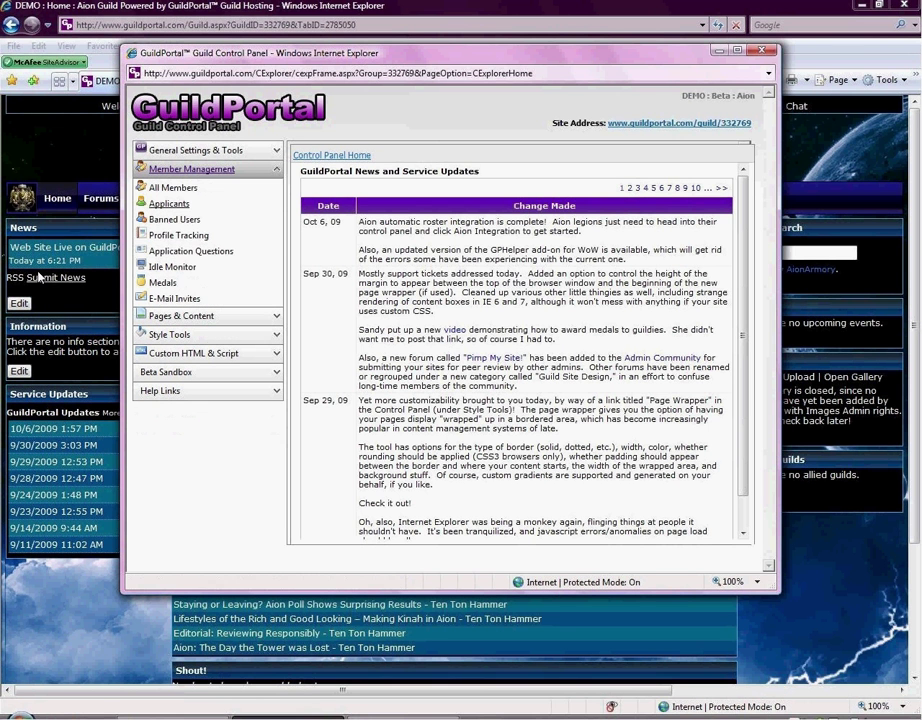
pyautogui.click(198, 189)
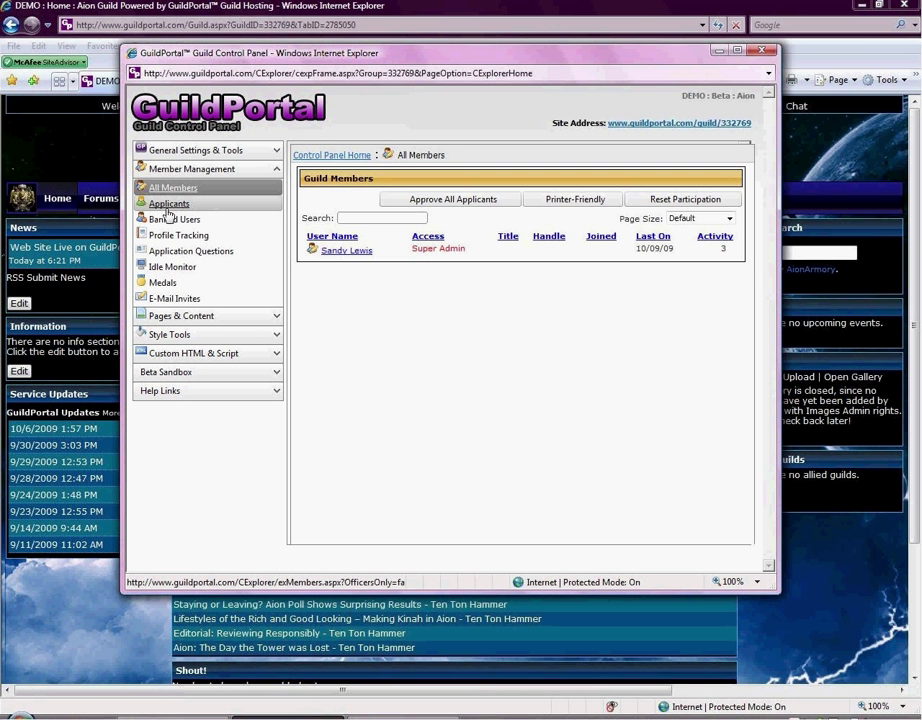
pyautogui.click(170, 205)
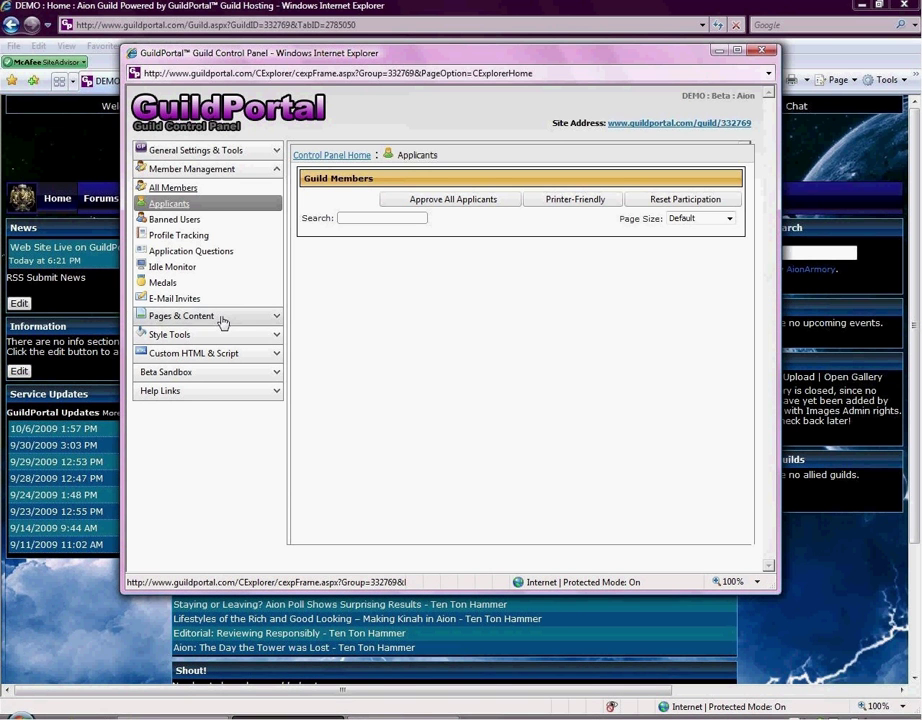
# - Add a new website page named "test" with Public (Anybody) as the minimum level to see it
pyautogui.click(221, 320)
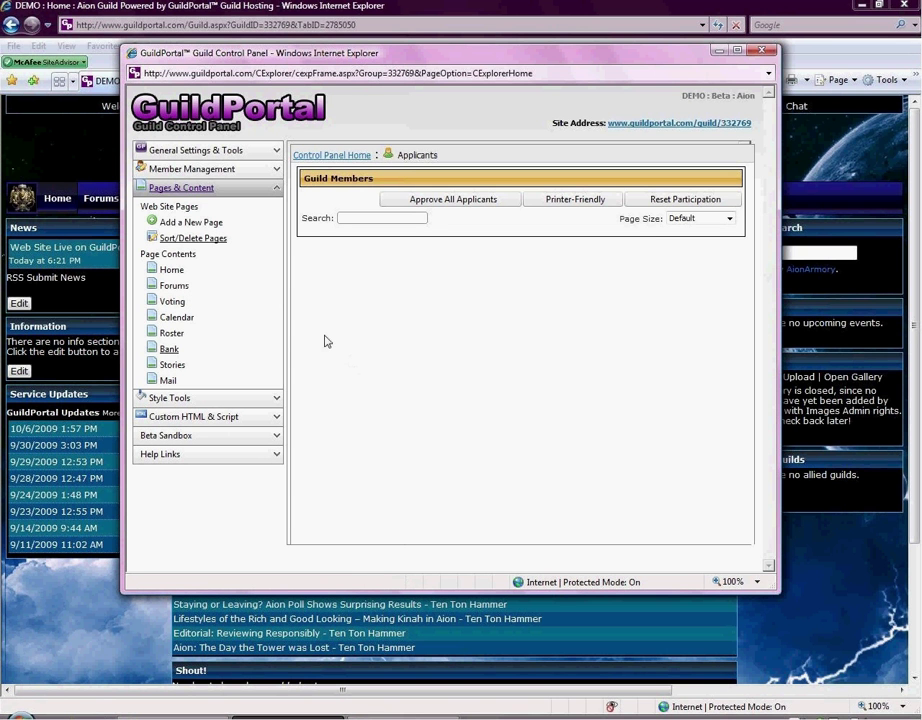
pyautogui.click(206, 225)
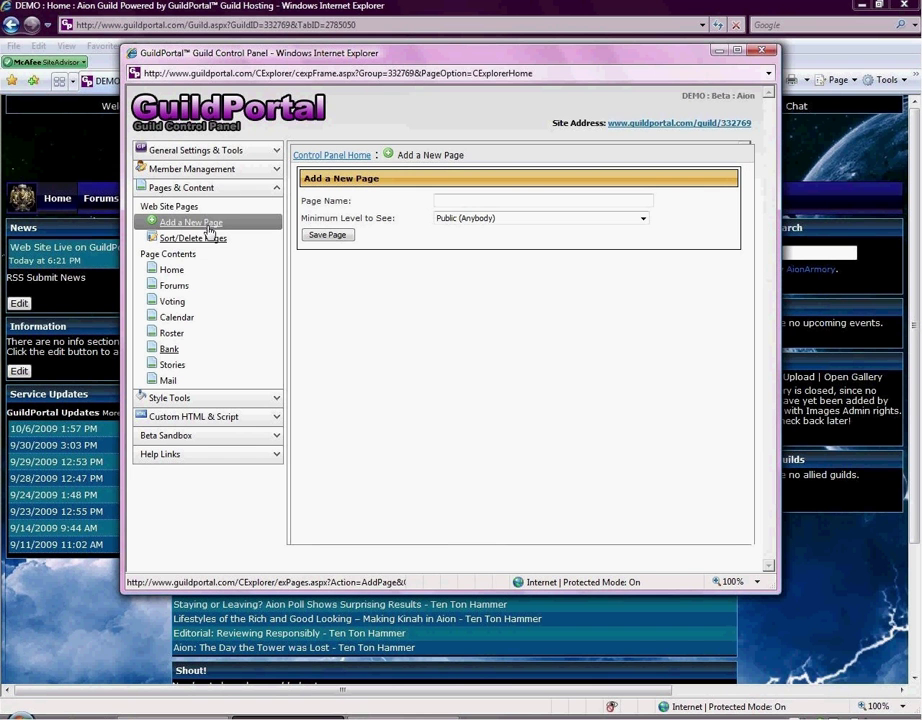
pyautogui.click(482, 200)
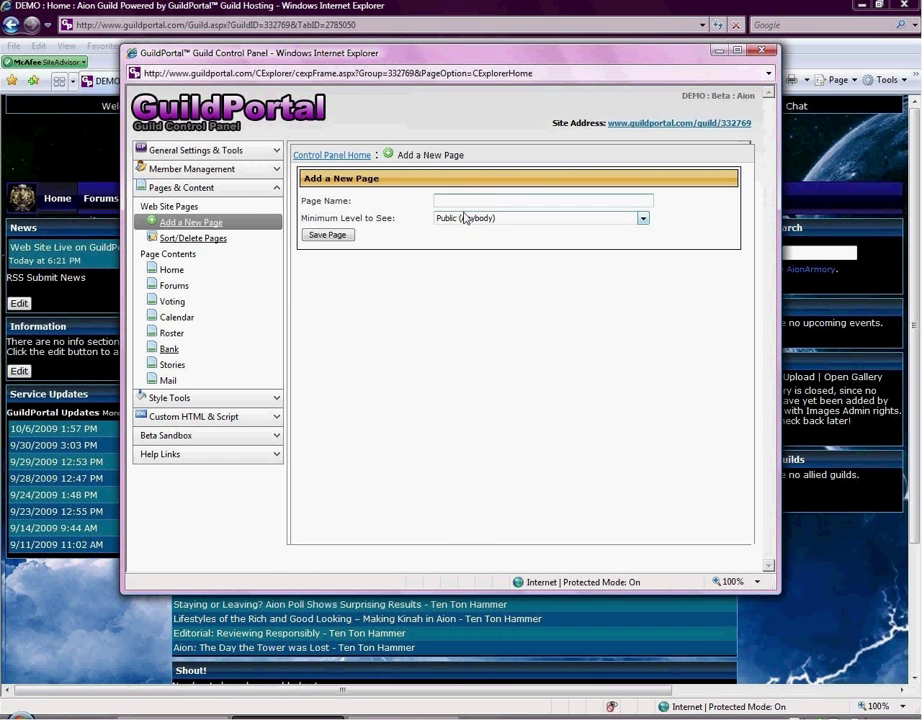
pyautogui.moveTo(301, 218); pyautogui.dragTo(365, 218)
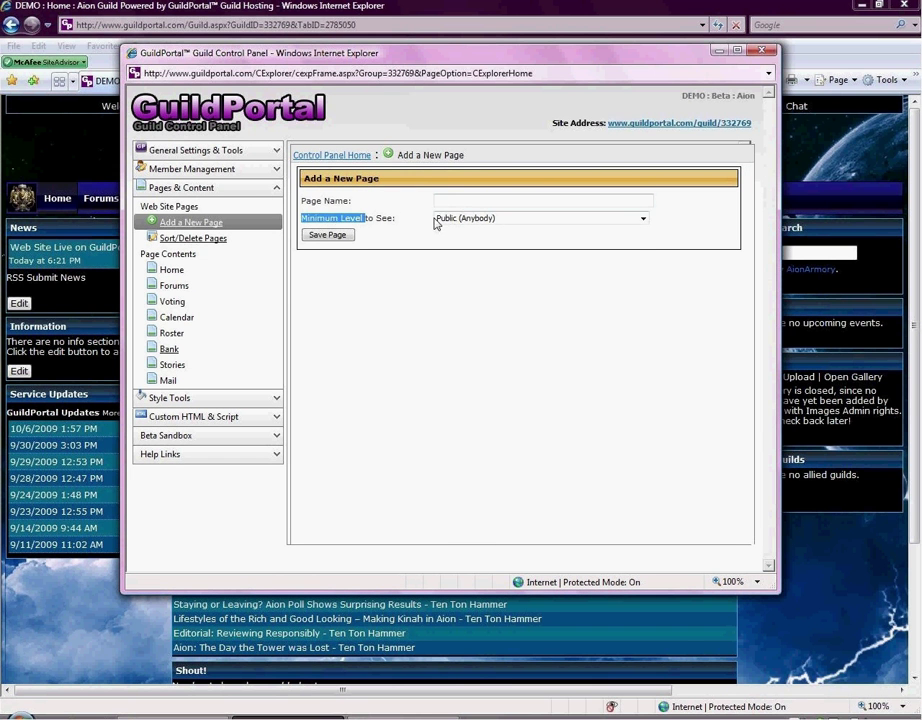
pyautogui.click(643, 218)
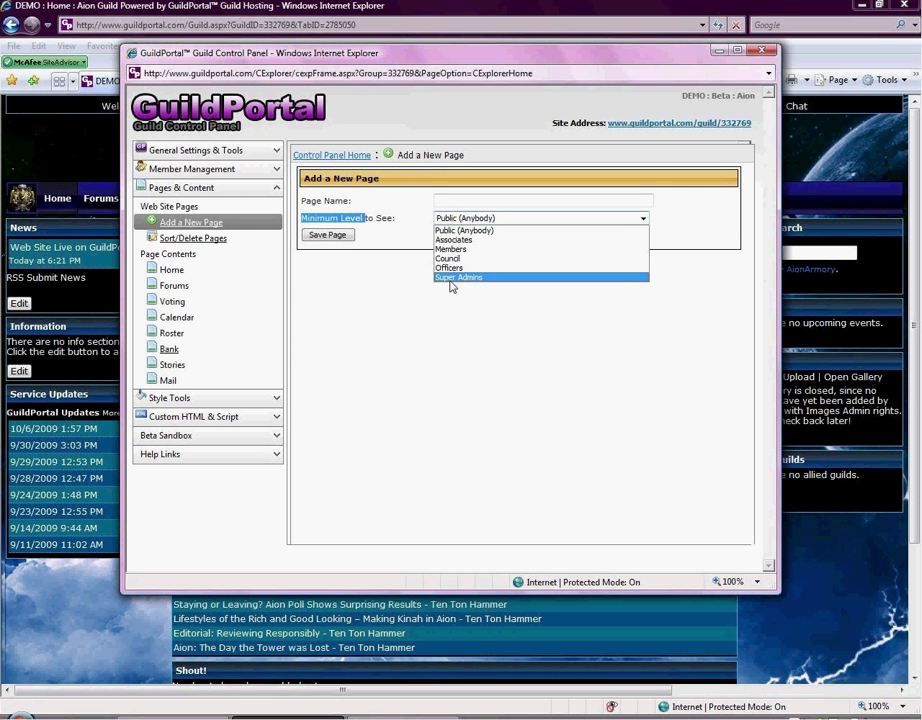
pyautogui.click(460, 201)
pyautogui.write('ty')
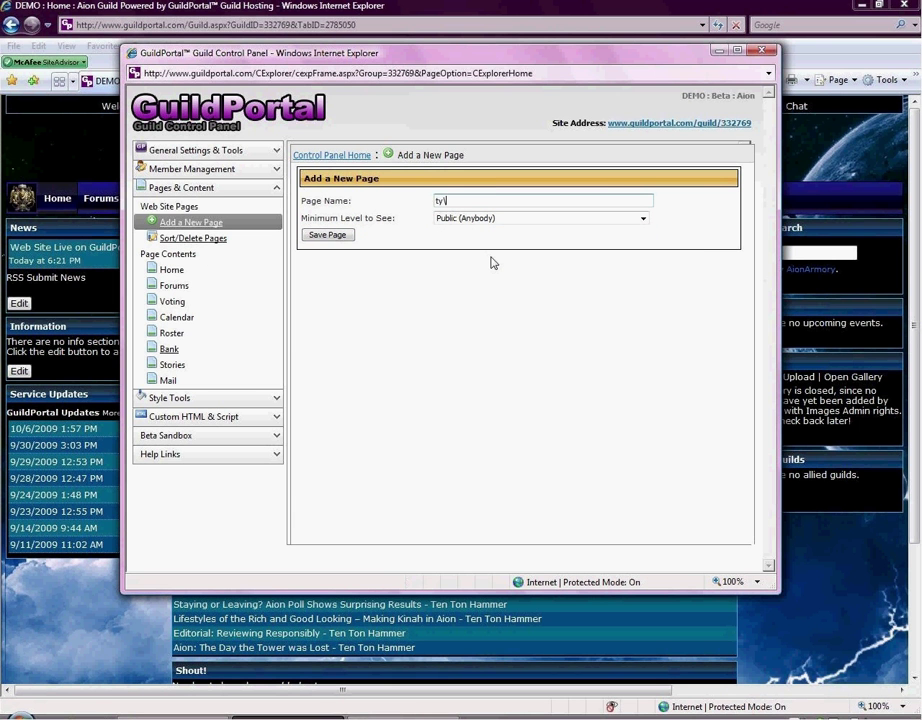
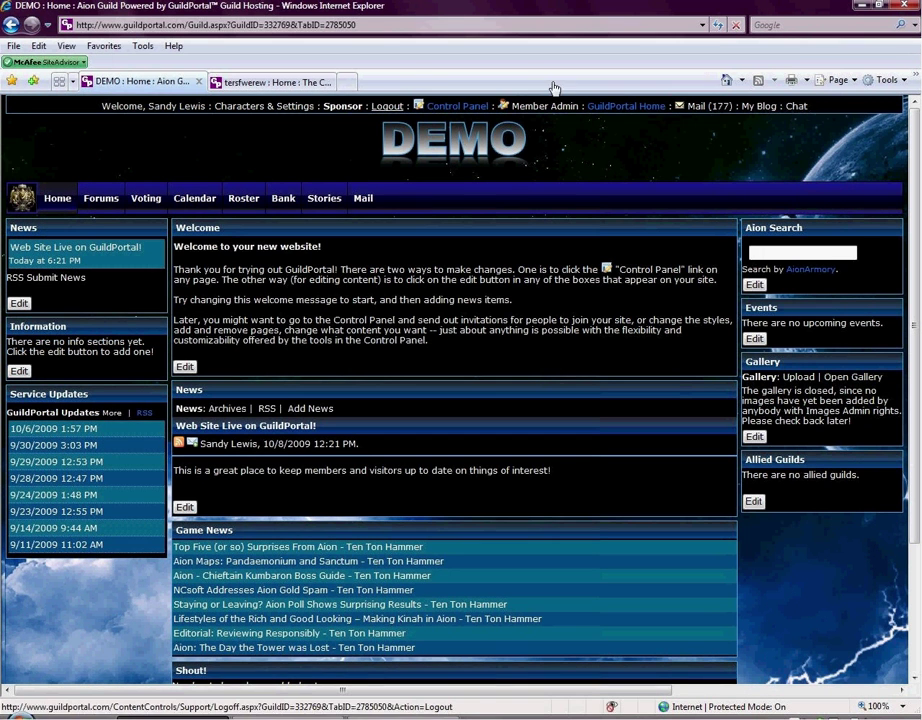
# - Delete the small News box from the Home page's contents in the Control Panel
pyautogui.click(357, 106)
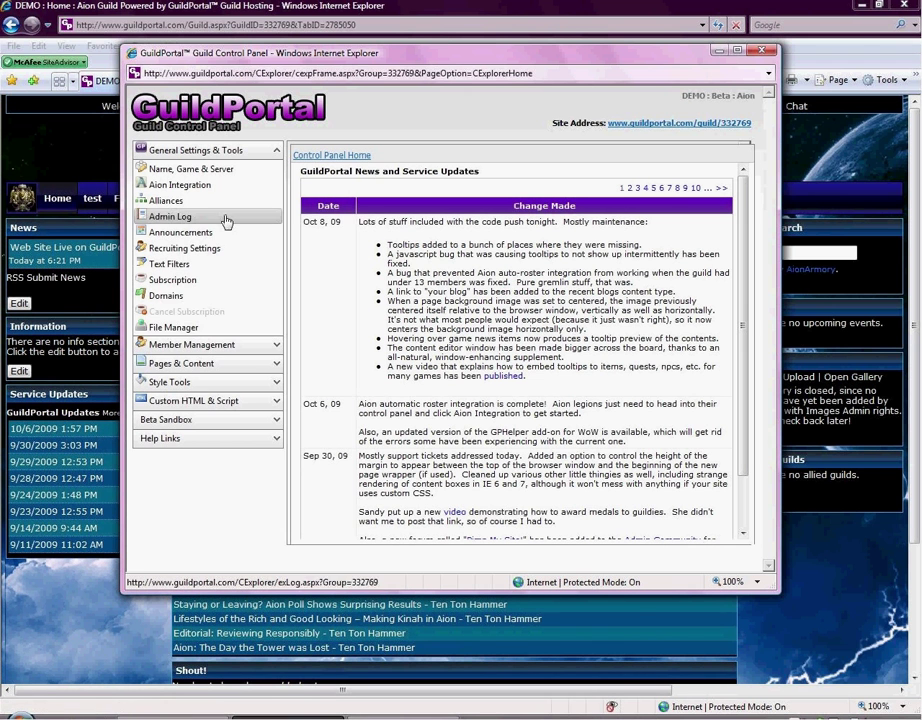
pyautogui.click(202, 366)
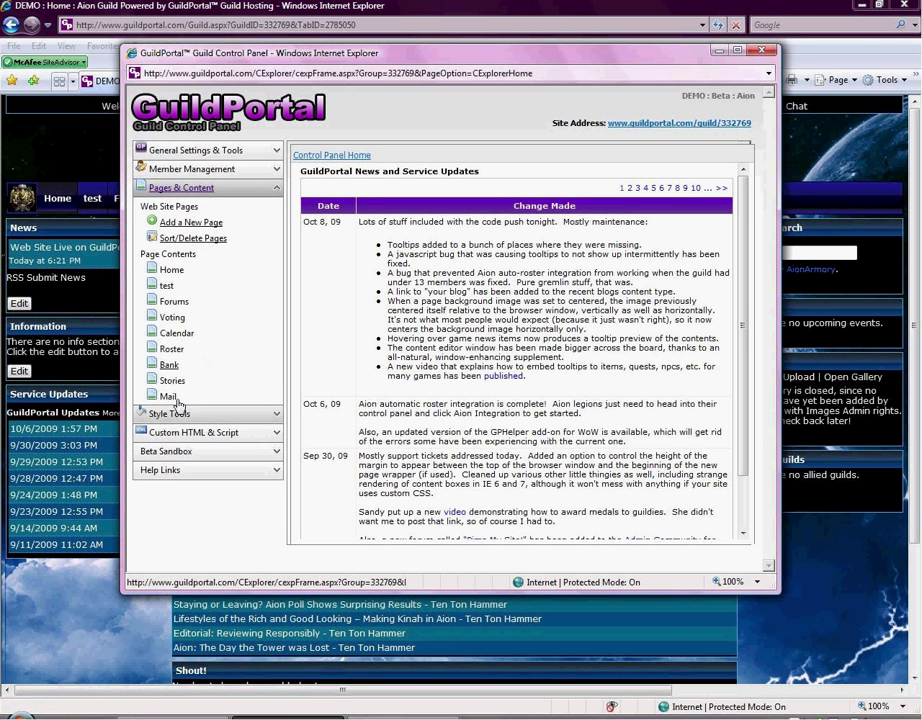
pyautogui.click(171, 271)
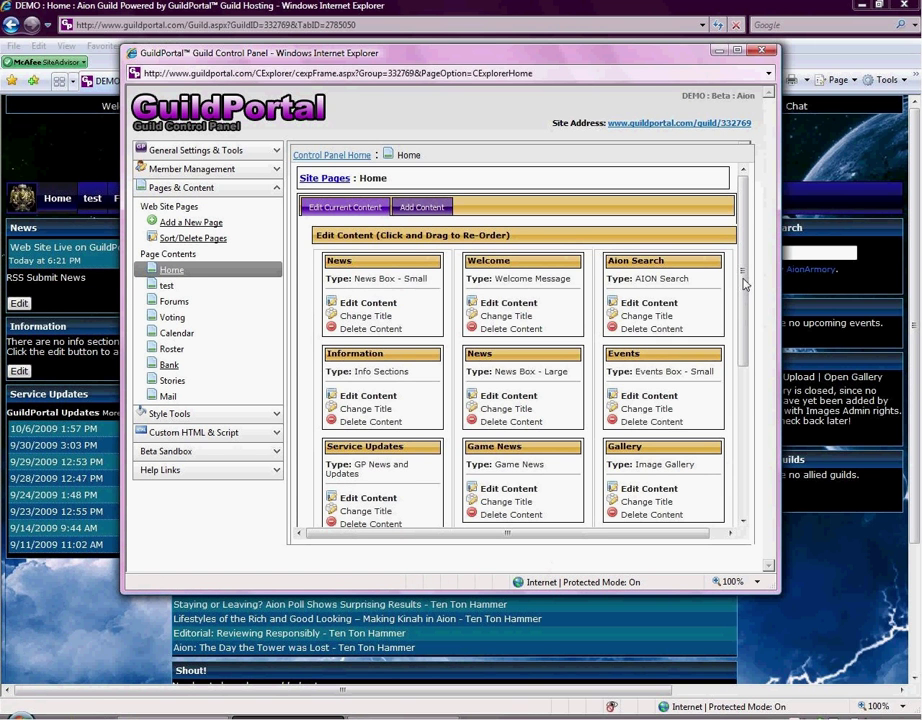
pyautogui.scroll(-1, 743, 284)
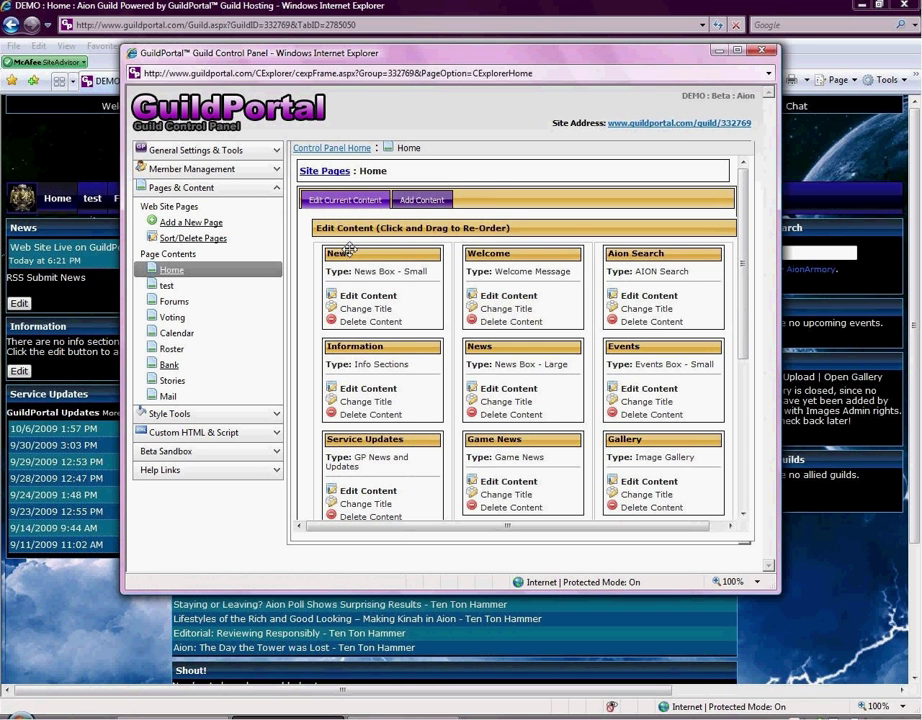
pyautogui.click(352, 328)
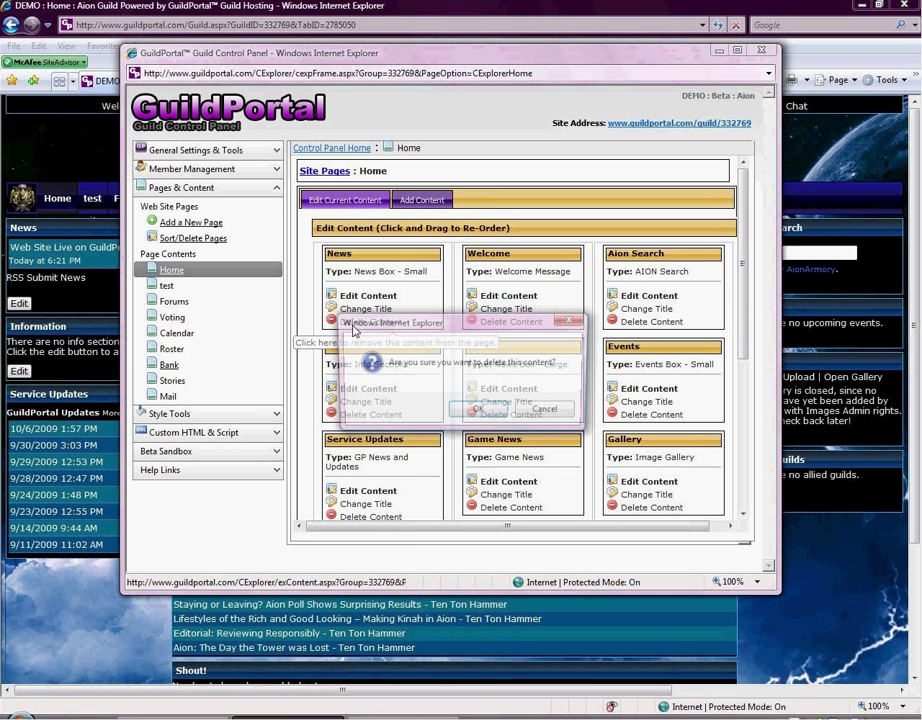
pyautogui.click(479, 411)
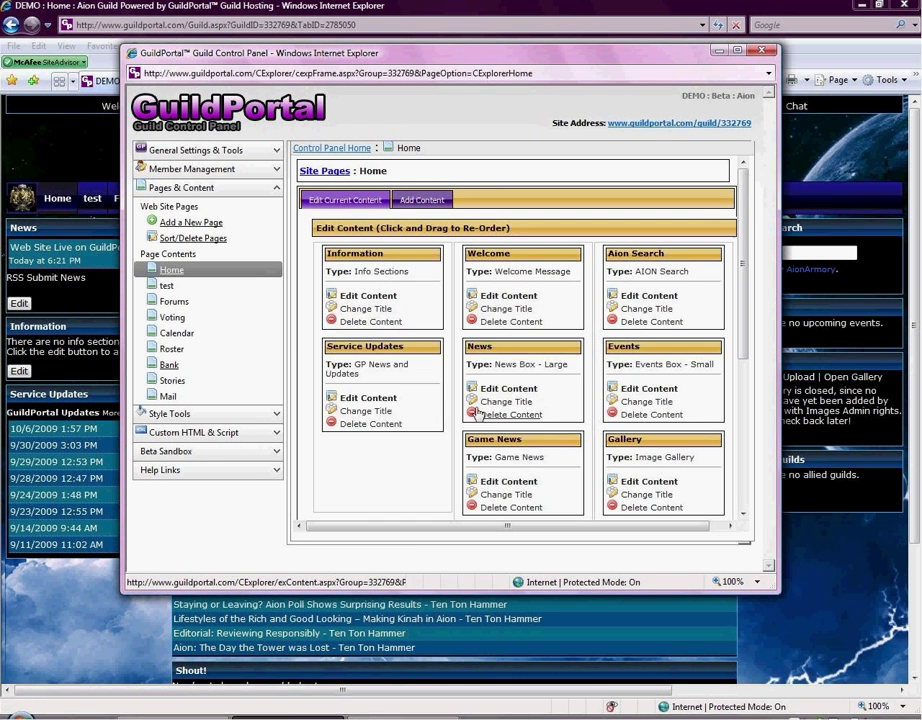
# - Add a News Box - Small titled "News" to the Home page's right side and move it to the left column below Service Updates
pyautogui.click(421, 201)
pyautogui.click(376, 251)
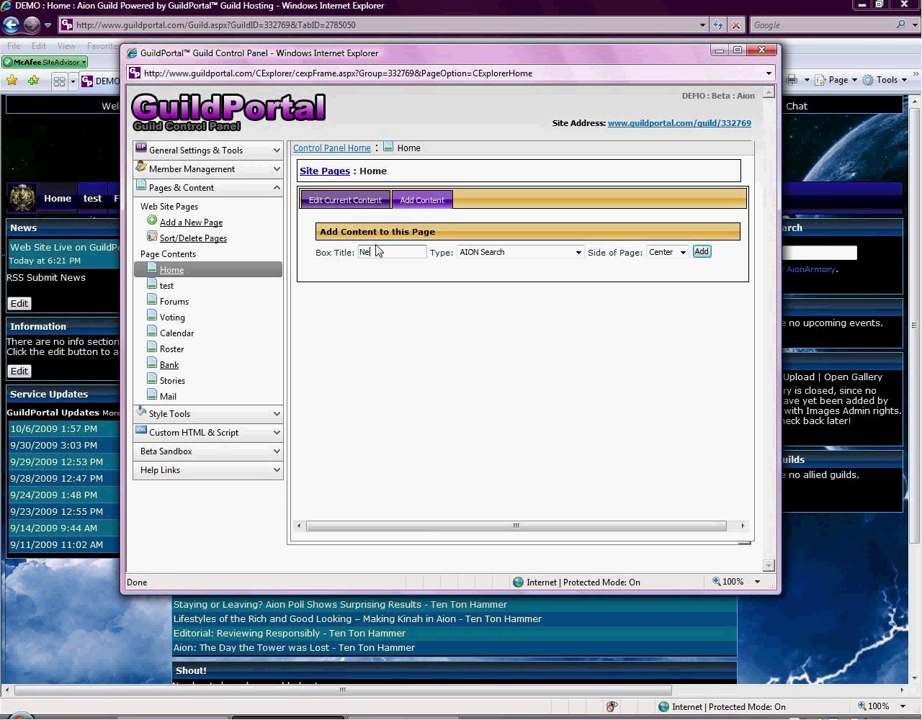
pyautogui.write('News')
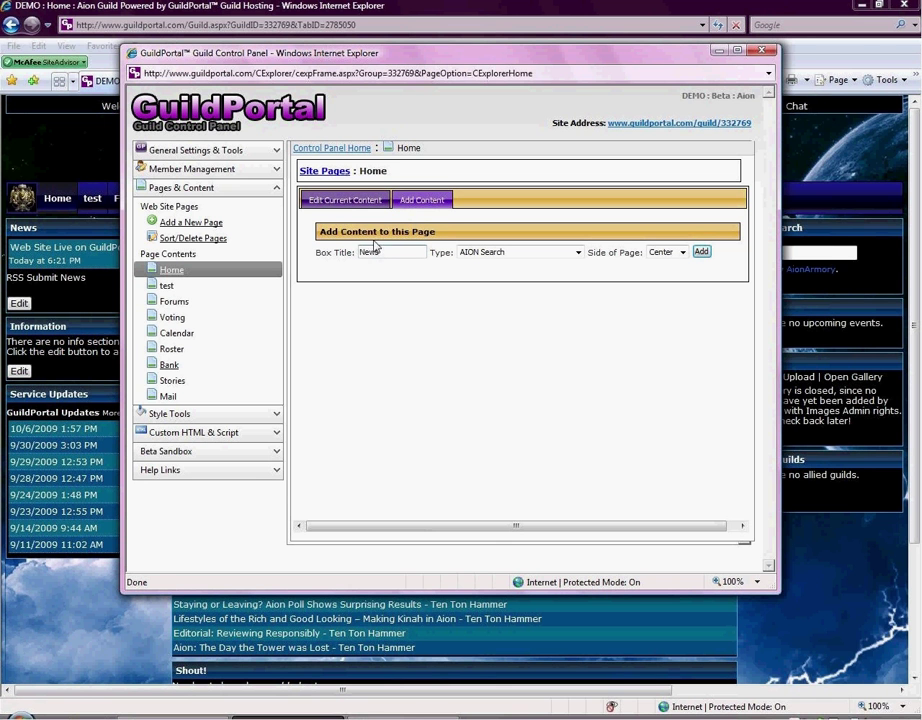
pyautogui.click(576, 258)
pyautogui.moveTo(584, 378); pyautogui.dragTo(587, 503)
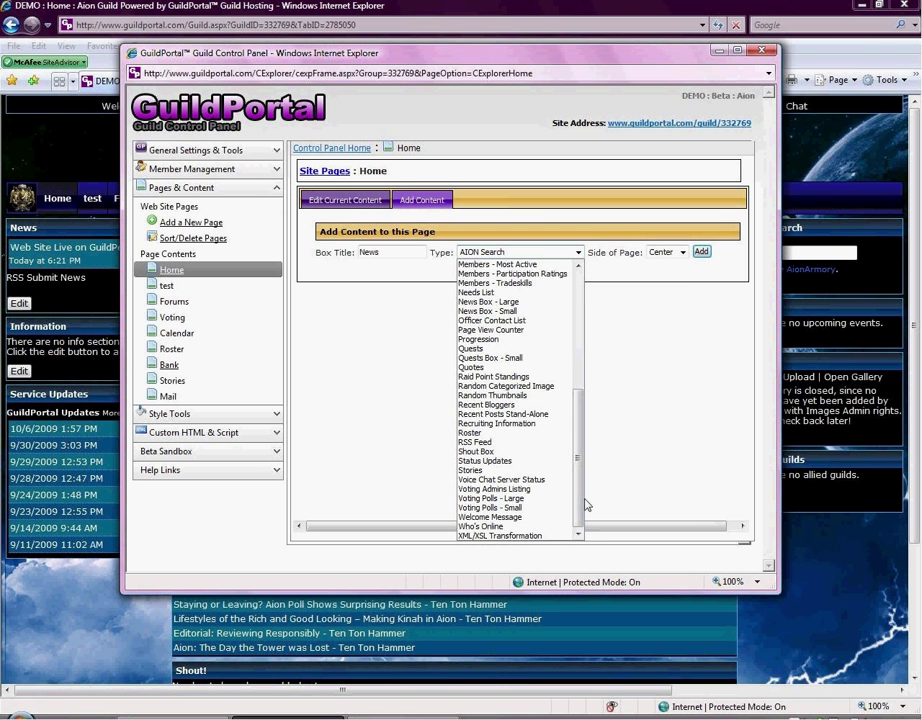
pyautogui.scroll(1, 500, 348)
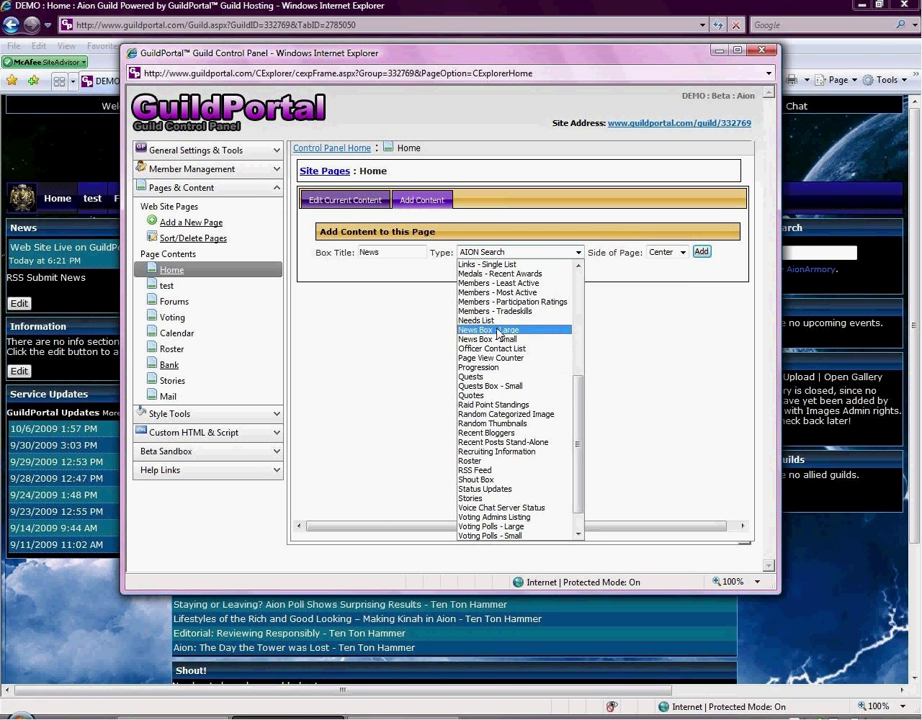
pyautogui.click(495, 340)
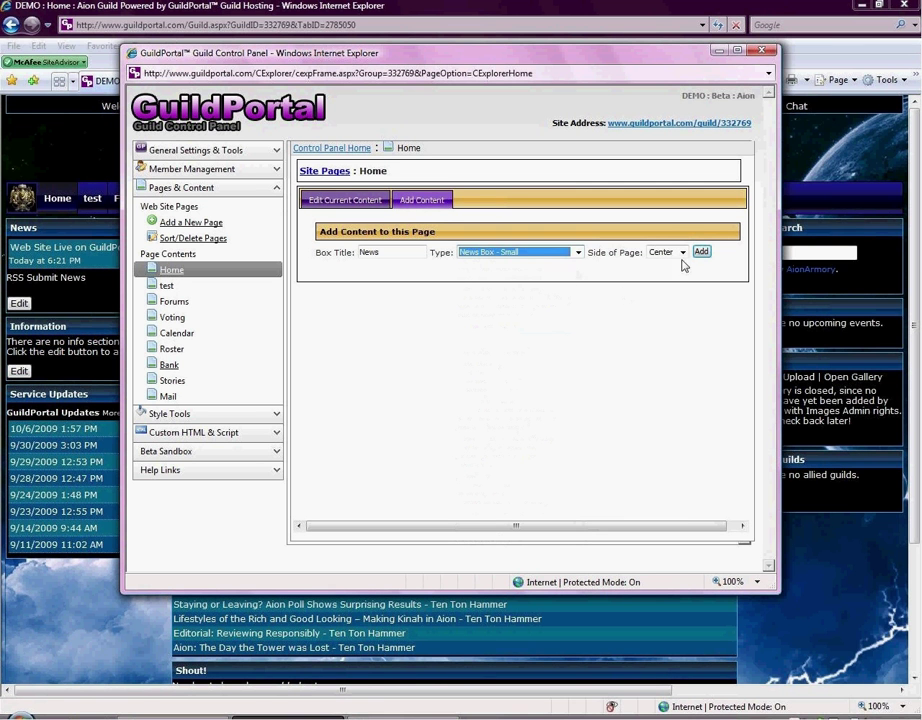
pyautogui.click(681, 252)
pyautogui.click(672, 283)
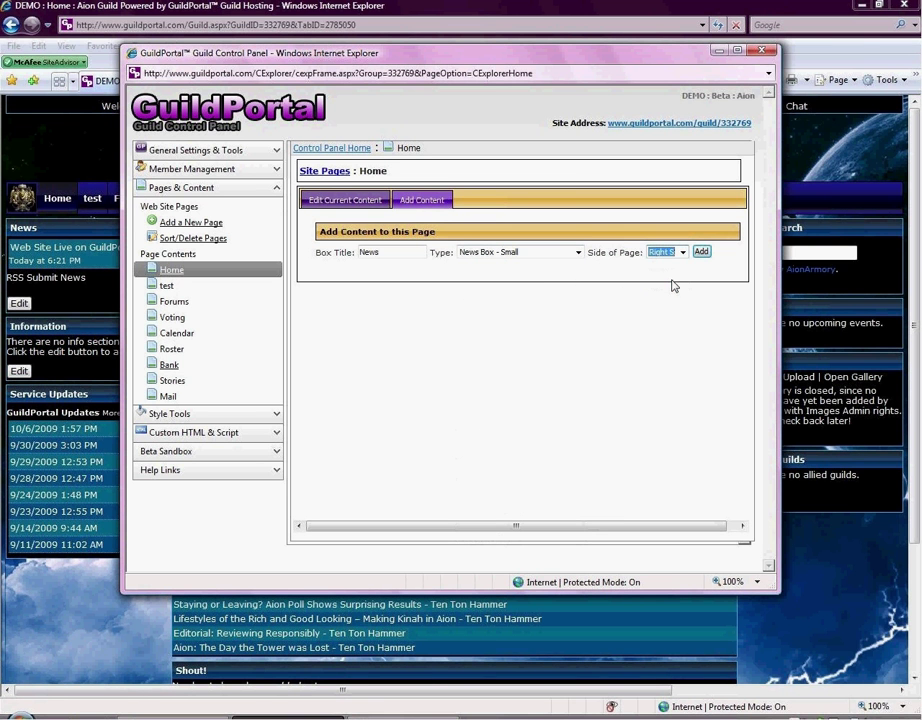
pyautogui.click(700, 254)
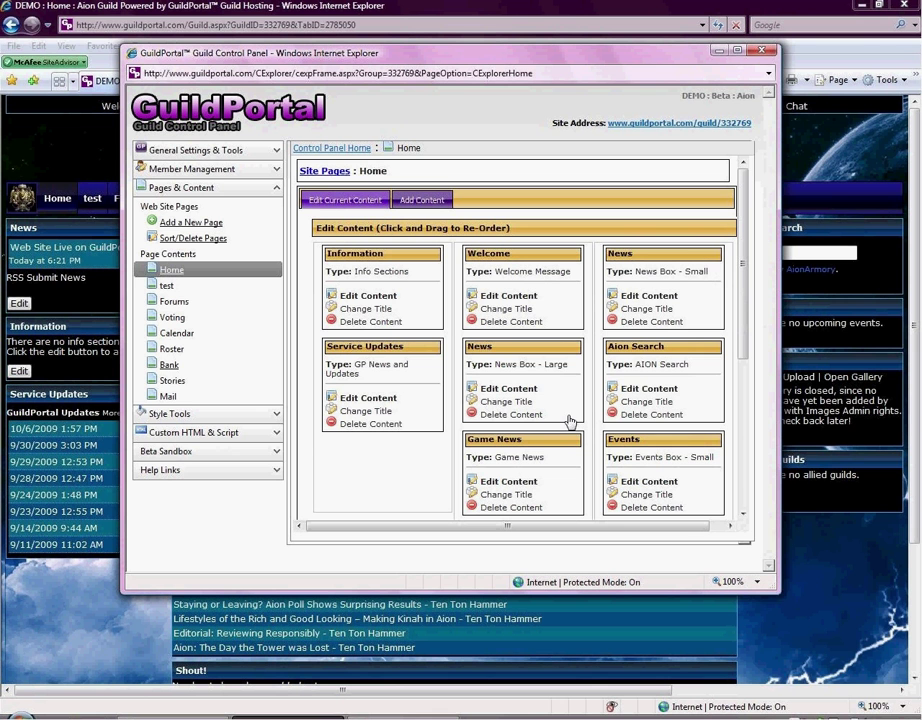
pyautogui.moveTo(673, 257); pyautogui.dragTo(396, 456)
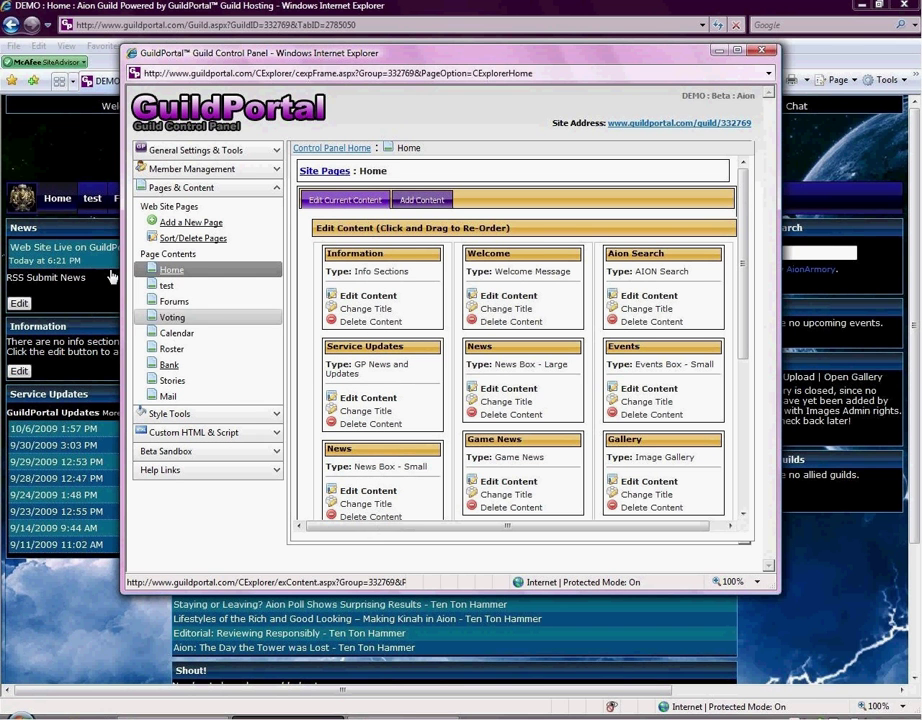
# - Look through the Forums page contents and the general style settings for background, banner, site layout, text and user links
pyautogui.click(182, 308)
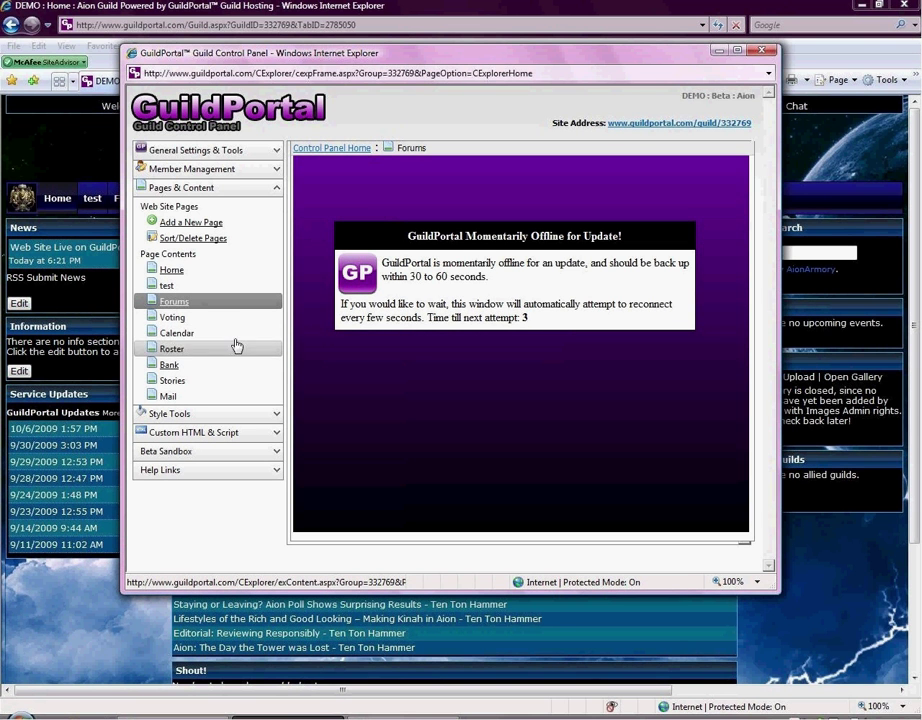
pyautogui.click(180, 414)
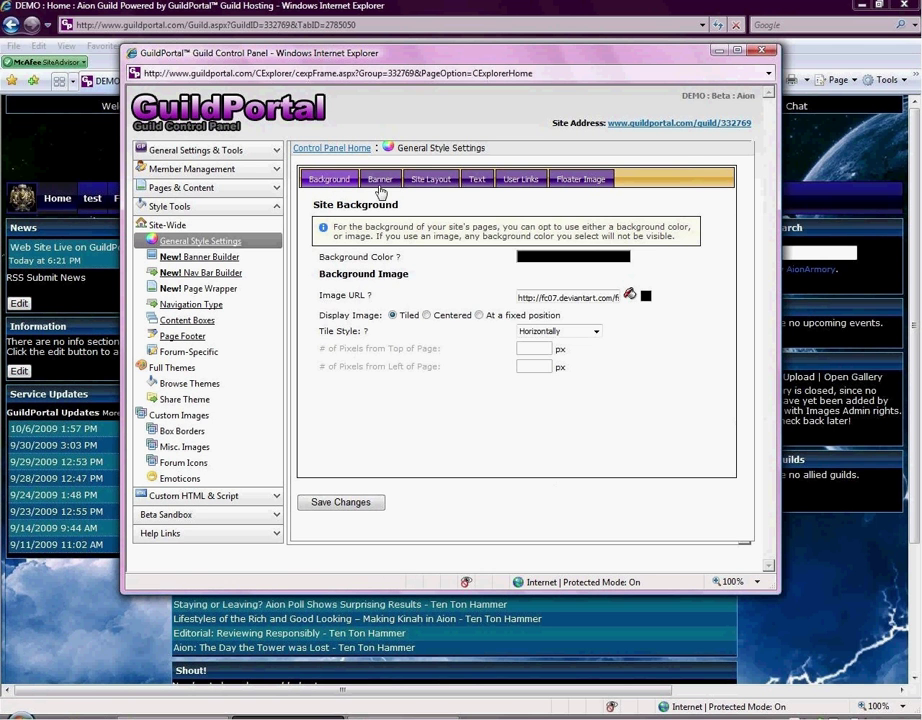
pyautogui.click(381, 188)
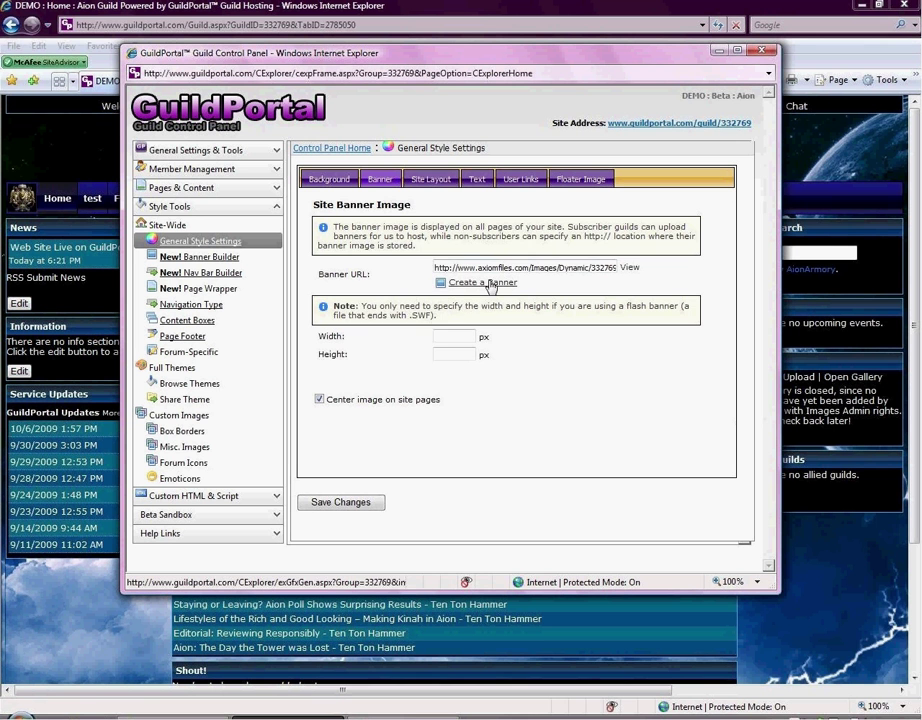
pyautogui.click(433, 181)
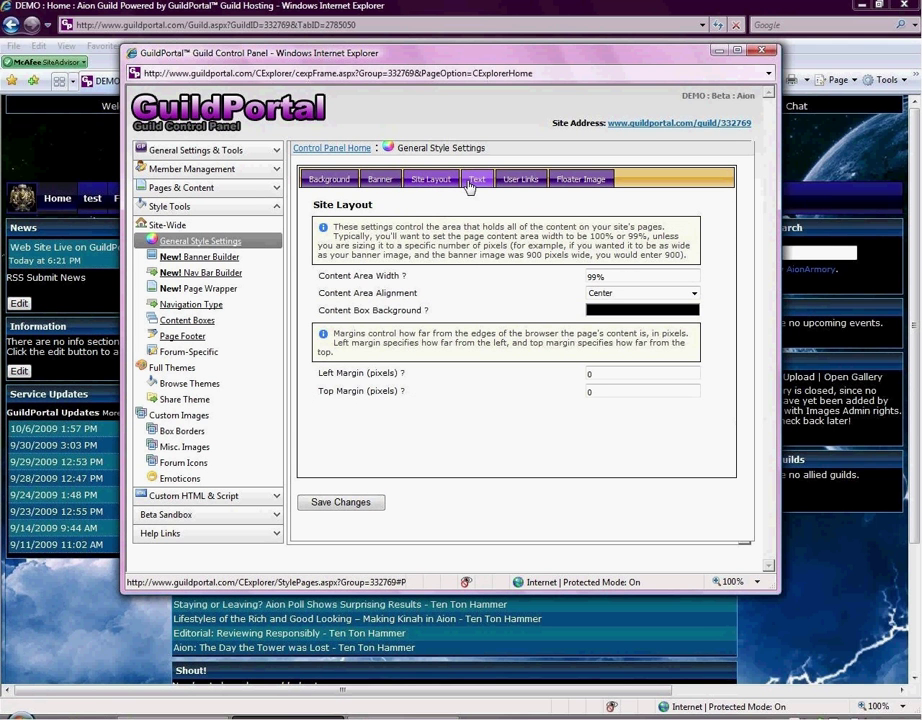
pyautogui.click(477, 181)
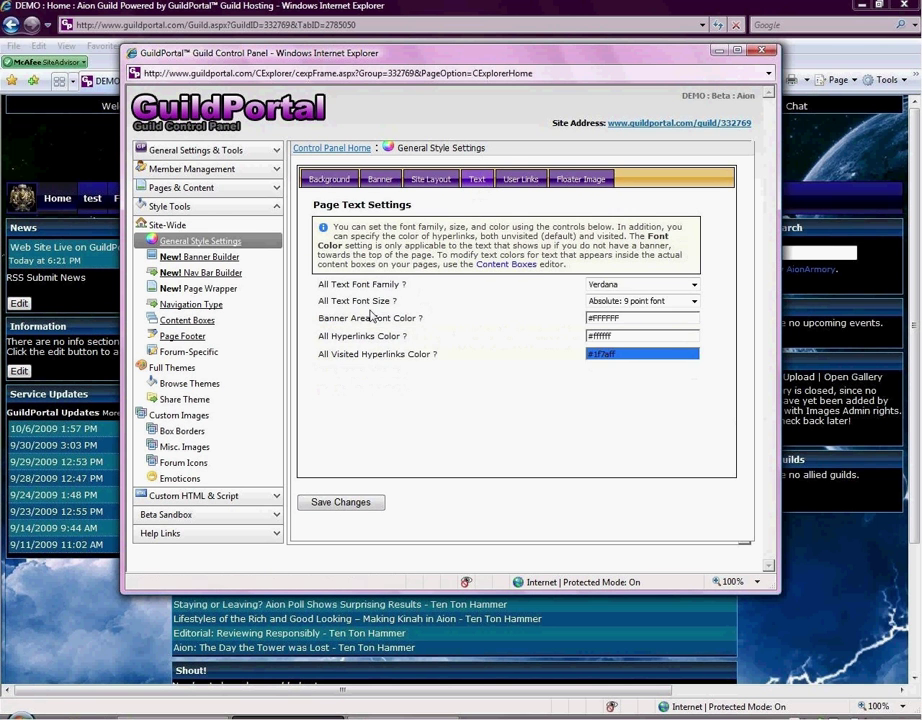
pyautogui.click(521, 180)
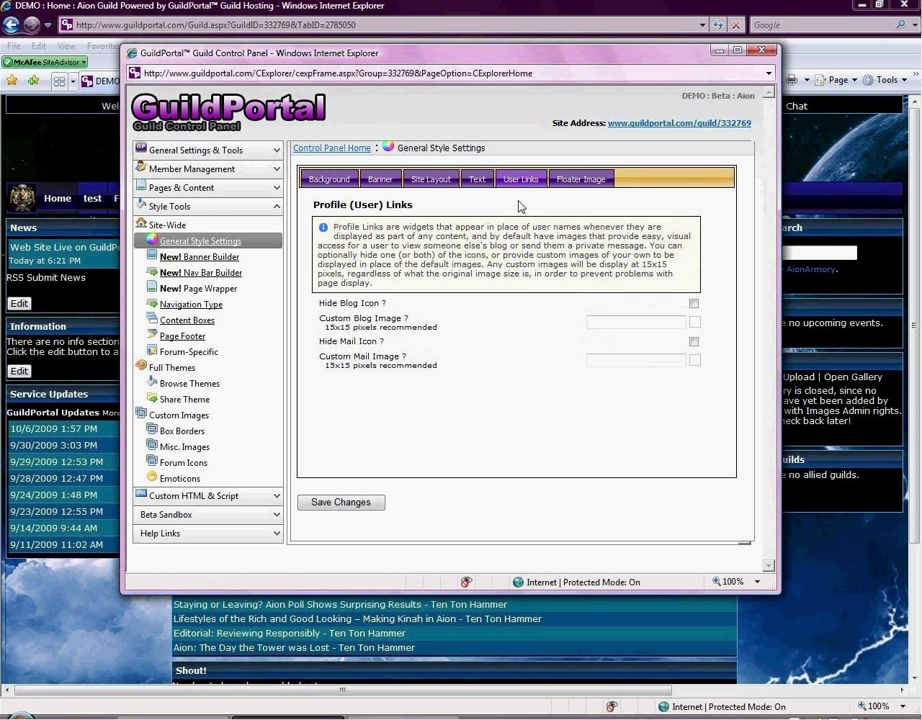
# - Look through the floater image settings, the Banner Builder, the Navigation Type options and the Content Boxes style page
pyautogui.click(581, 185)
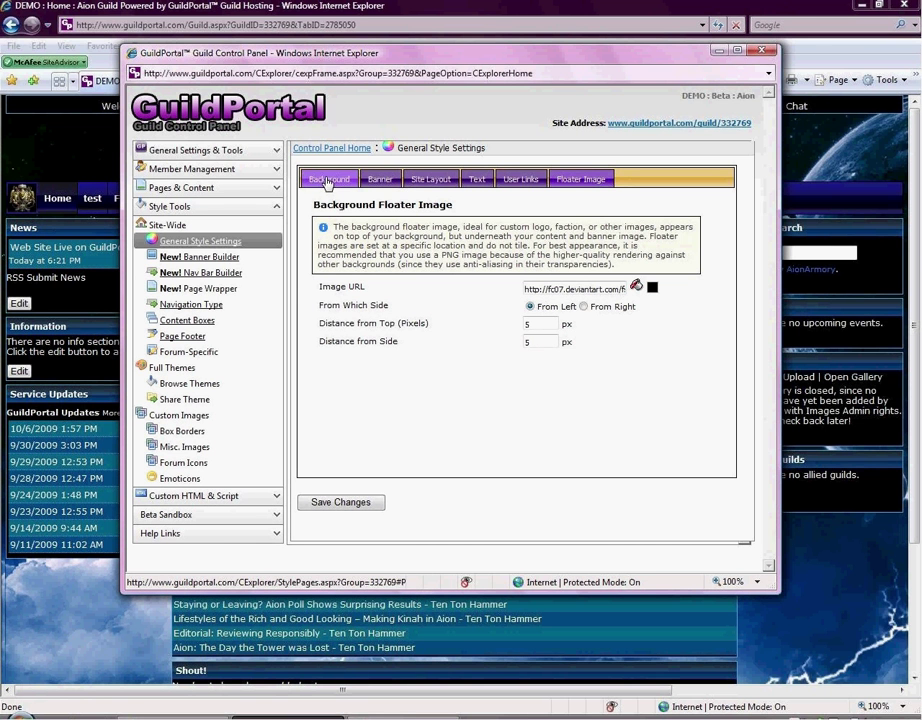
pyautogui.click(210, 258)
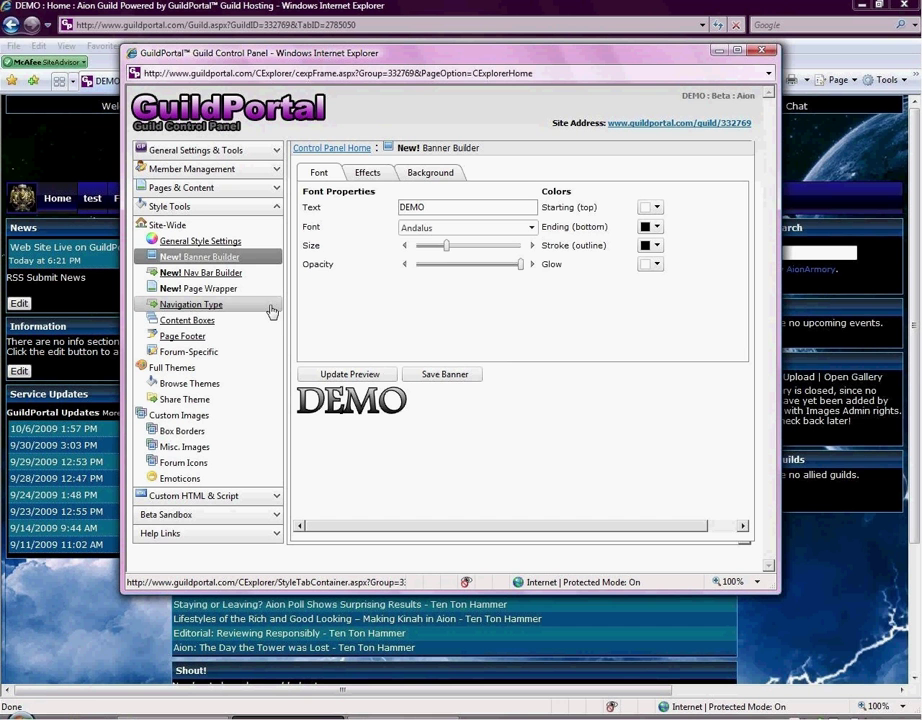
pyautogui.click(213, 312)
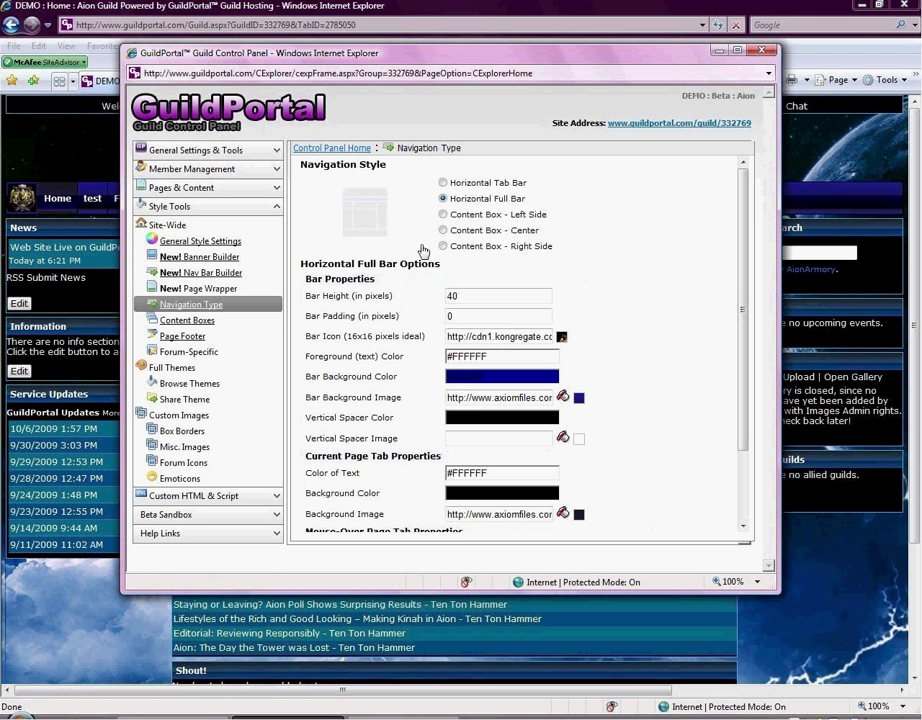
pyautogui.click(212, 321)
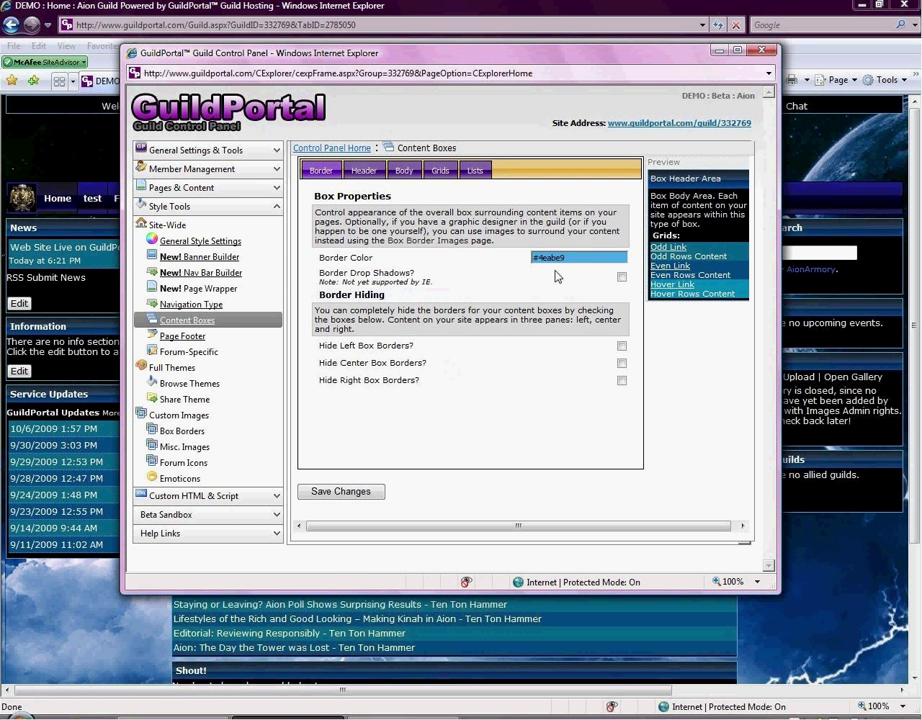
# - Review the Forum-Specific style settings, view the site's Forums page for comparison and return to the Control Panel
pyautogui.click(207, 353)
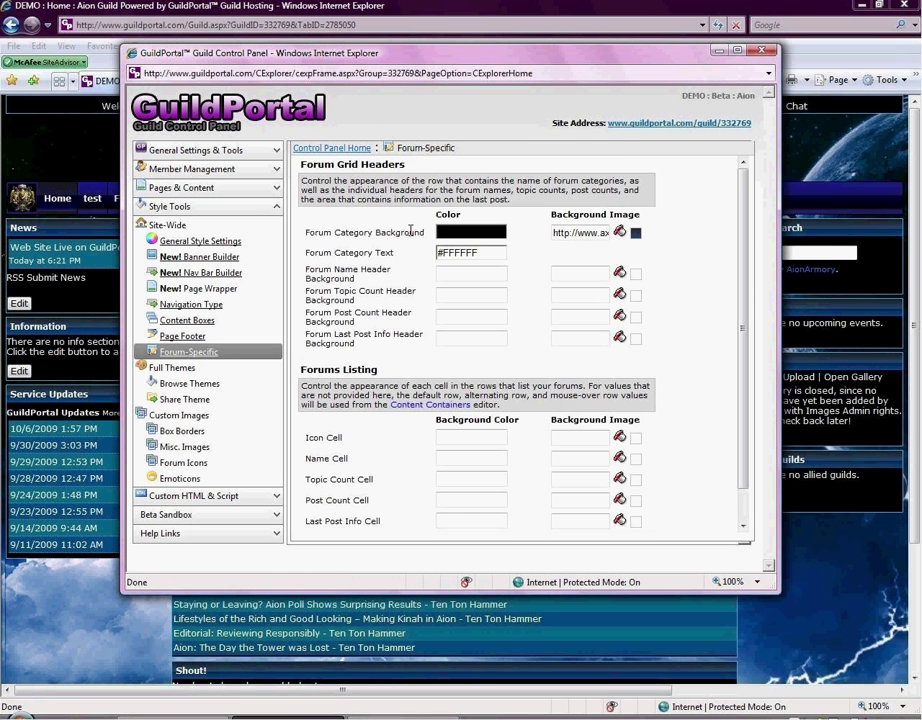
pyautogui.scroll(-1, 360, 362)
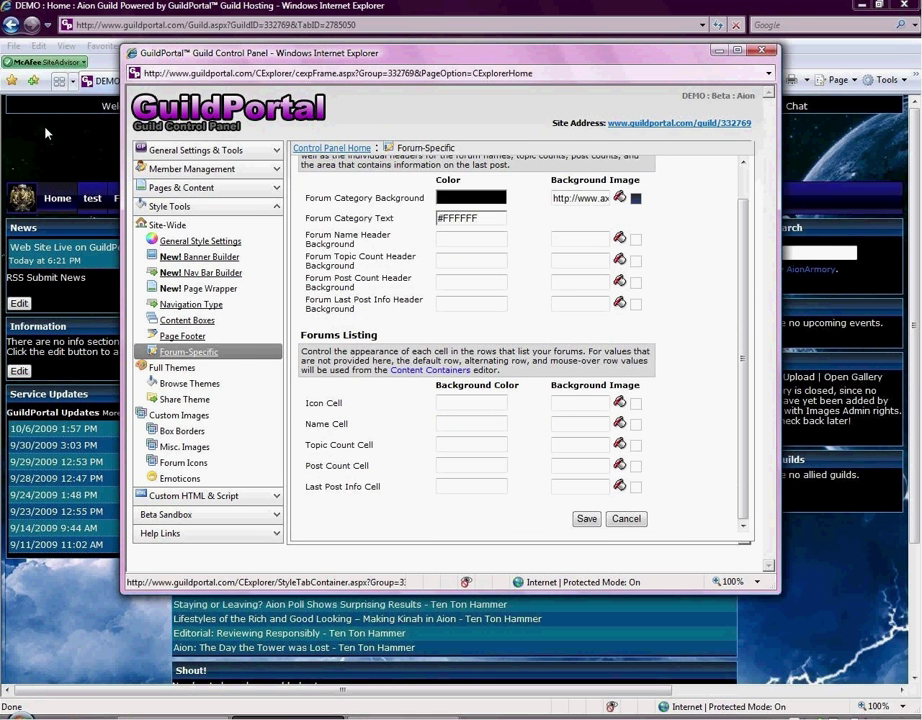
pyautogui.click(66, 185)
pyautogui.click(133, 206)
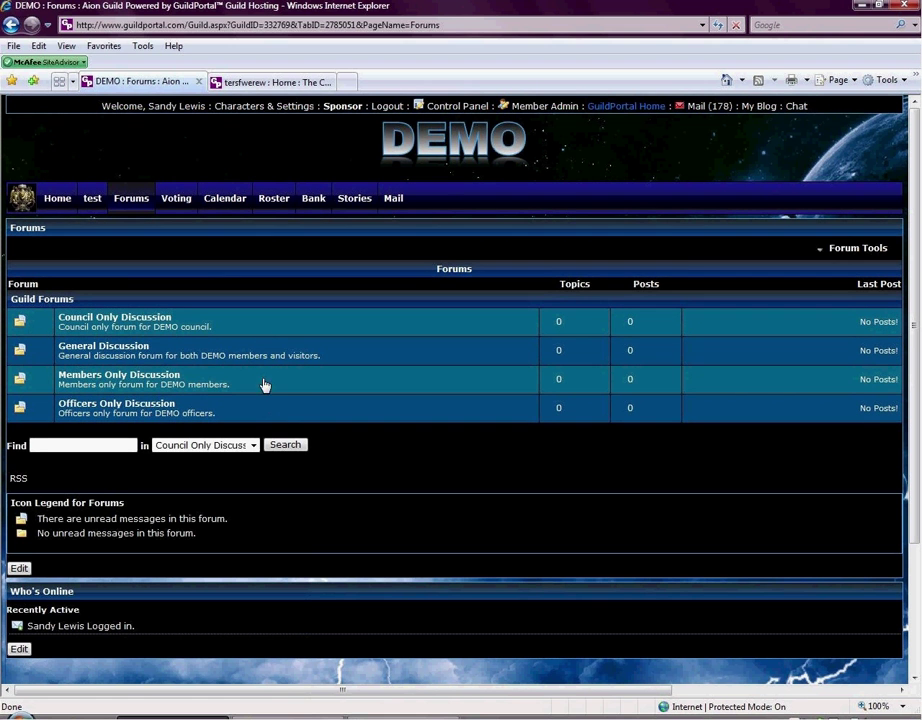
pyautogui.hotkey('alt', 'Tab')
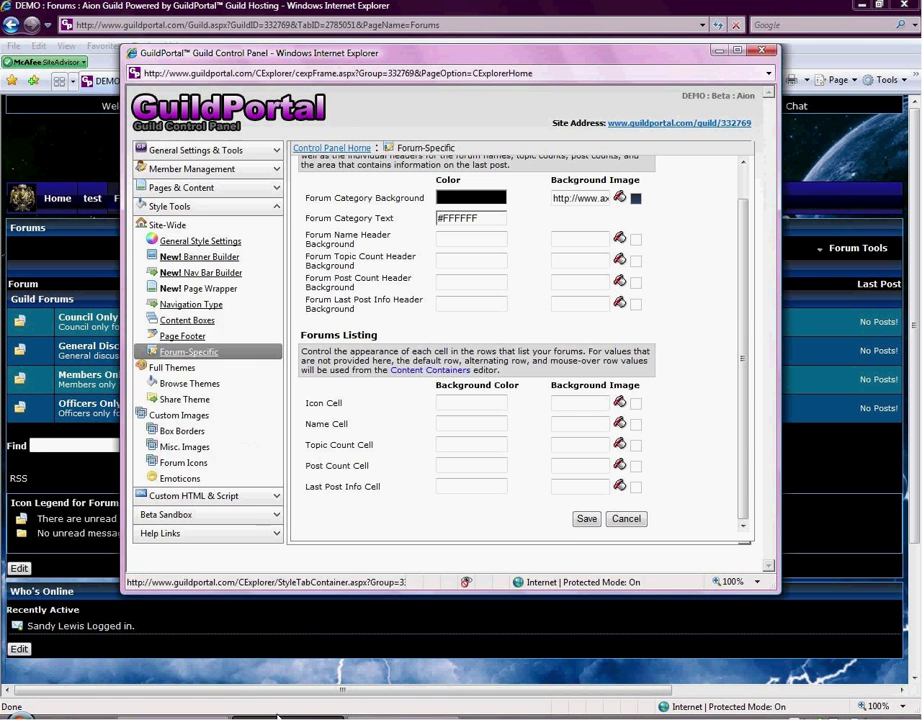
# - Look over the Full Themes and Custom Images groups and examine the Box Borders image location fields down to the save options
pyautogui.click(189, 372)
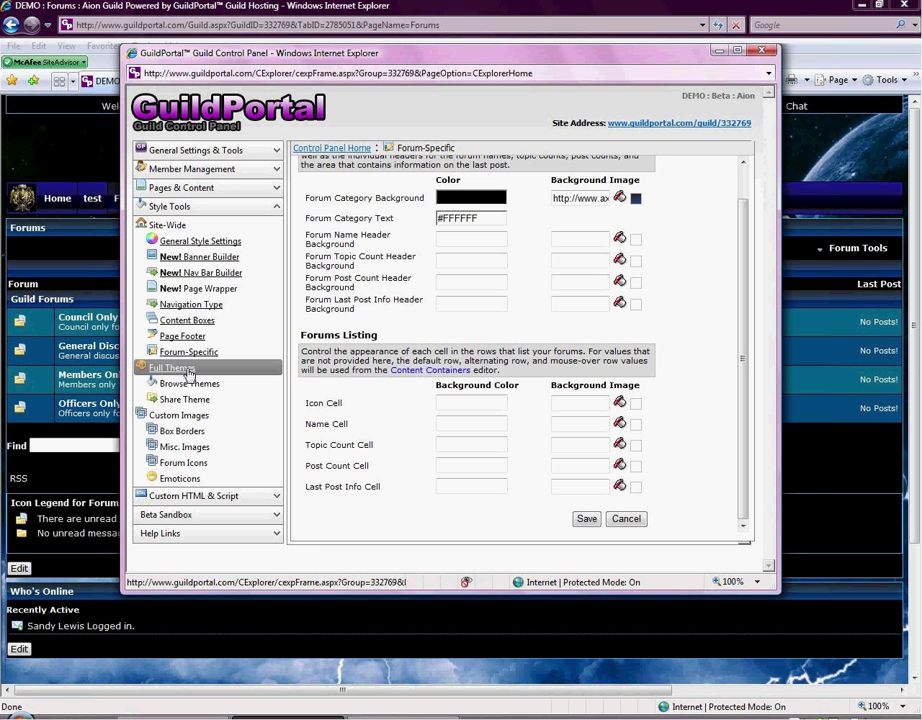
pyautogui.click(180, 417)
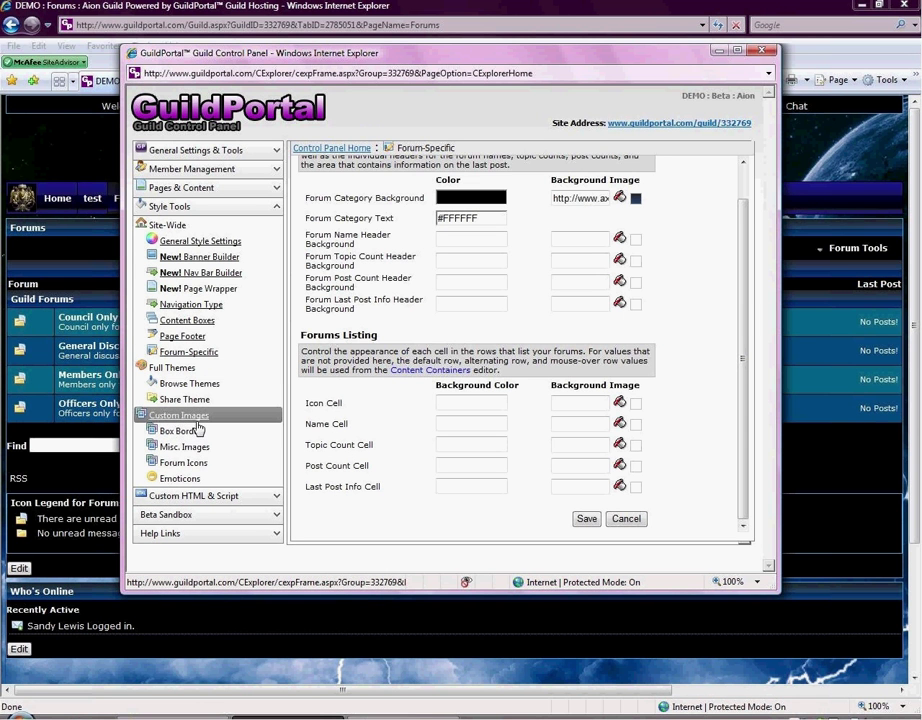
pyautogui.click(196, 430)
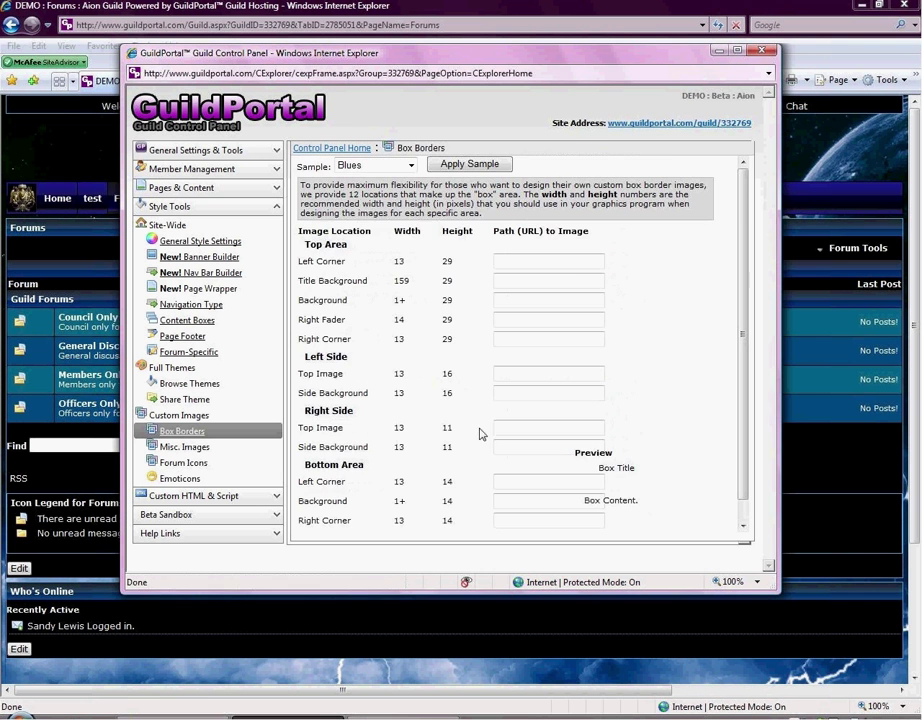
pyautogui.click(527, 264)
pyautogui.click(531, 302)
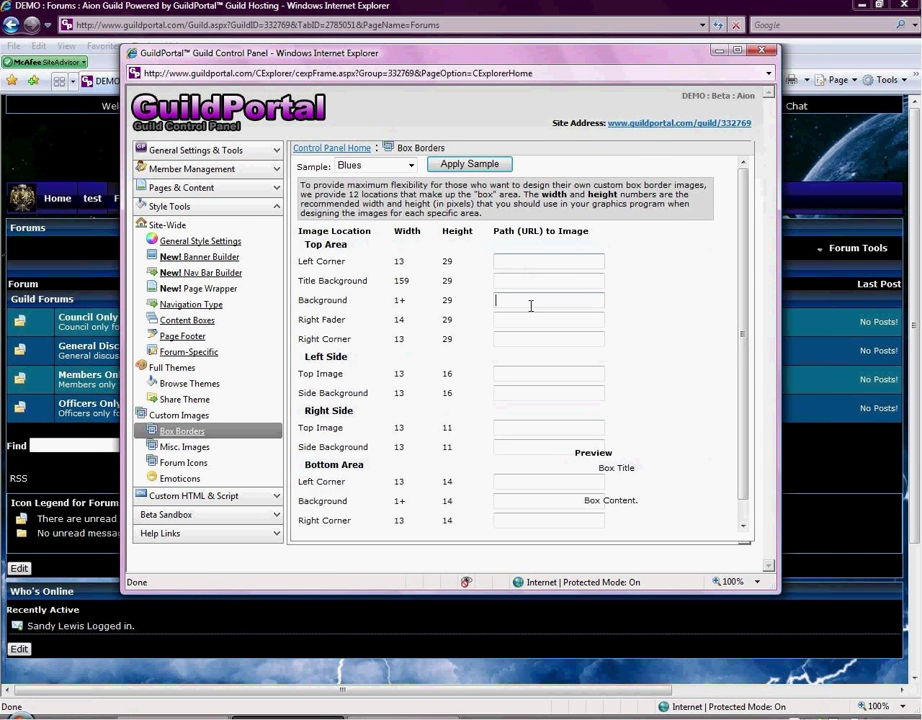
pyautogui.scroll(-2, 531, 305)
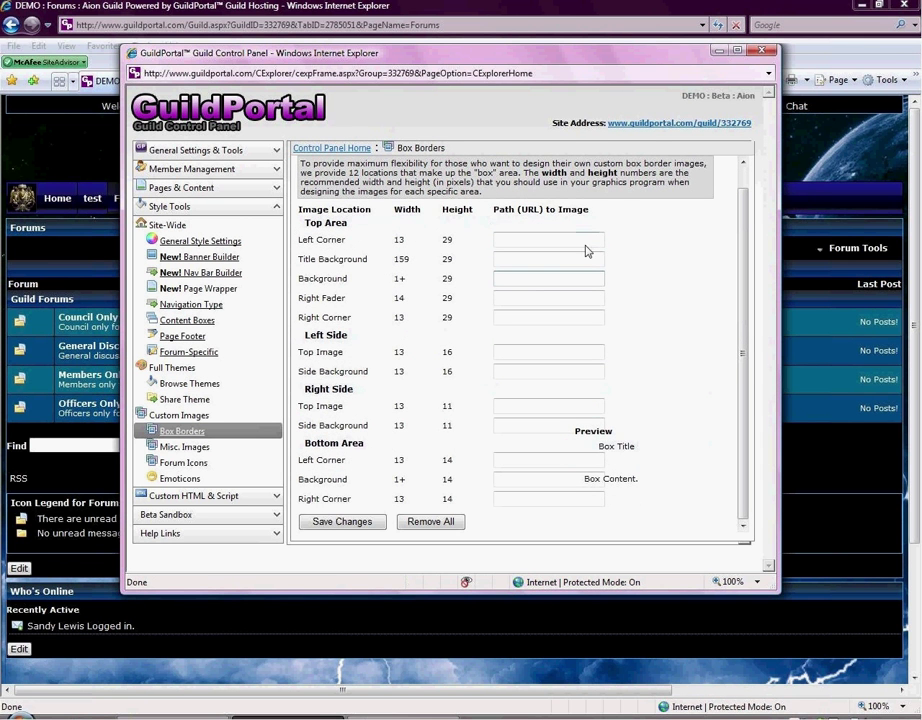
# - View the tools listed under Custom HTML & Script, Beta Sandbox and Help Links
pyautogui.click(192, 500)
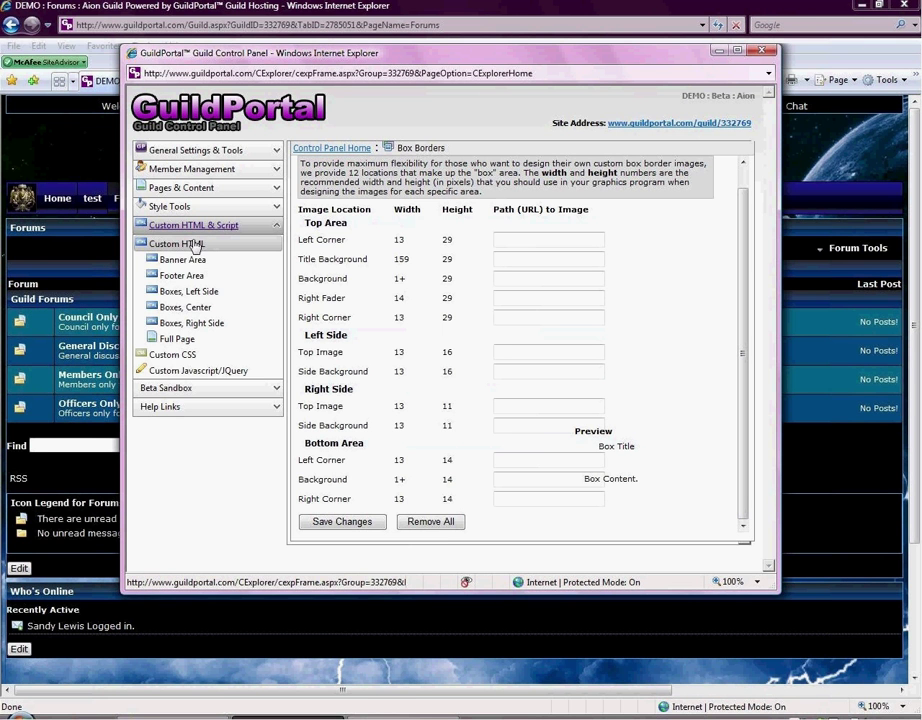
pyautogui.click(184, 390)
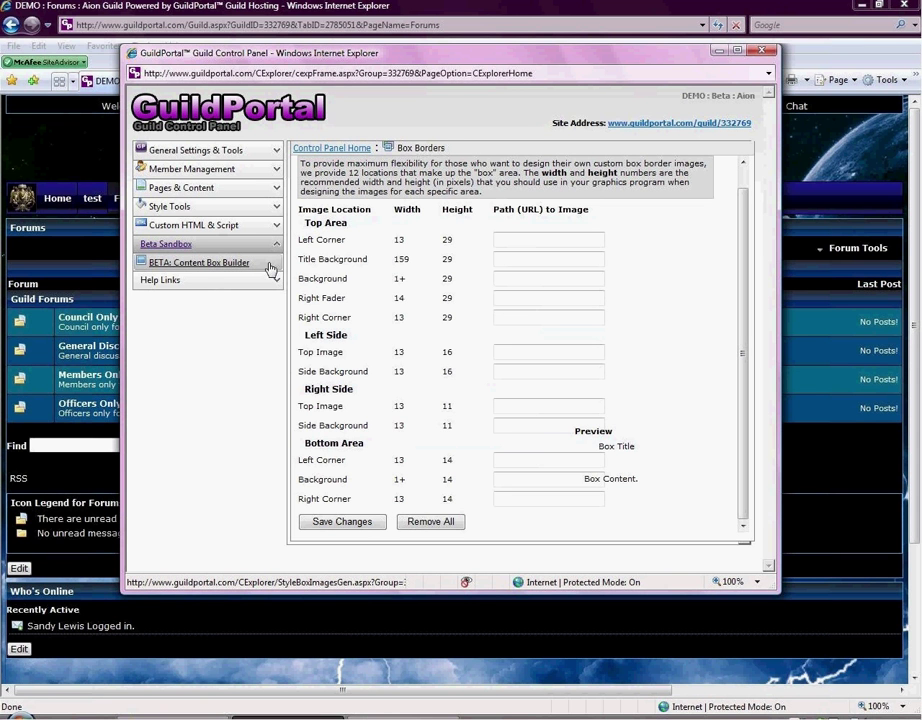
pyautogui.click(166, 286)
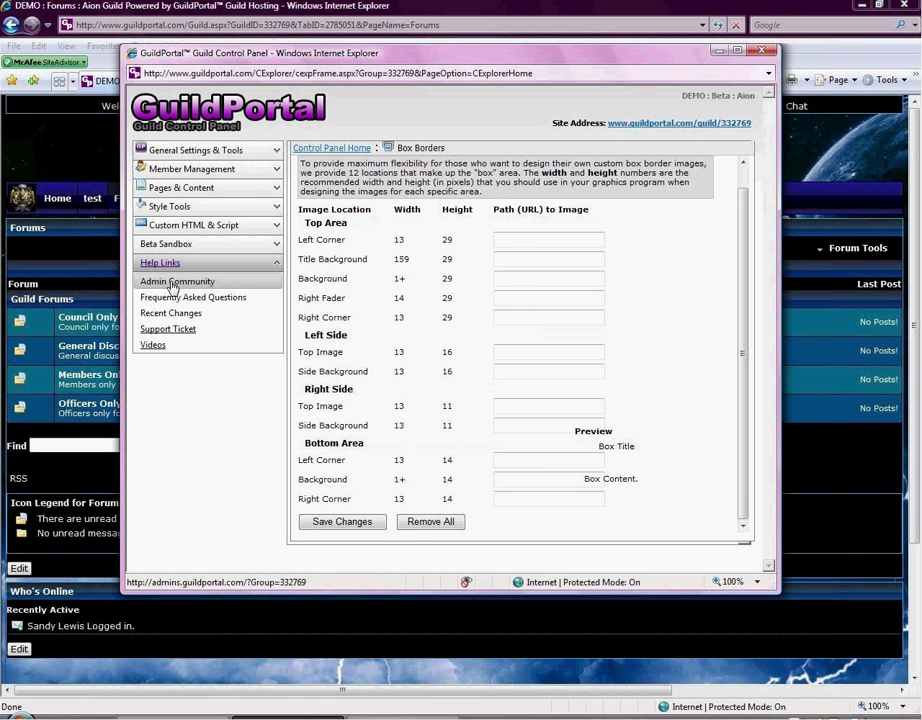